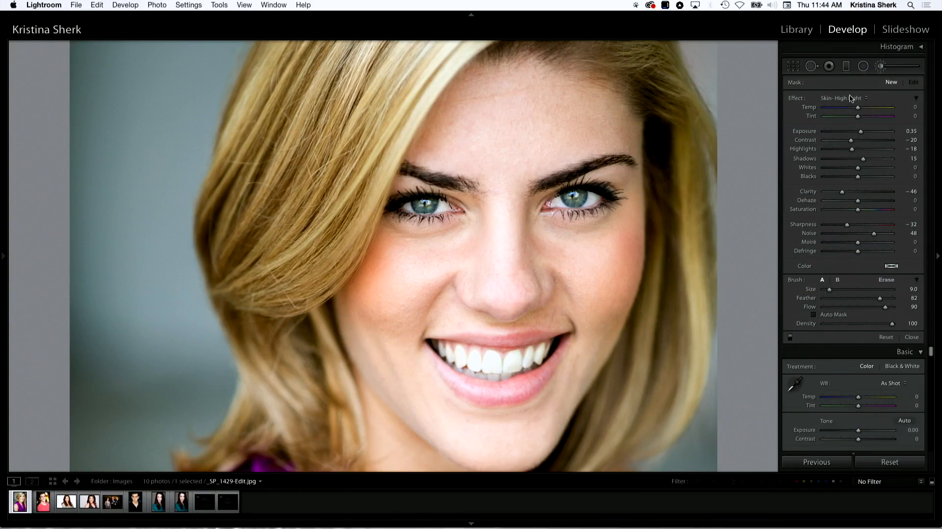
Load the Dodge (Lighten) brush preset and set its exposure to 0.55 and its flow to 26.
left_click(848, 99)
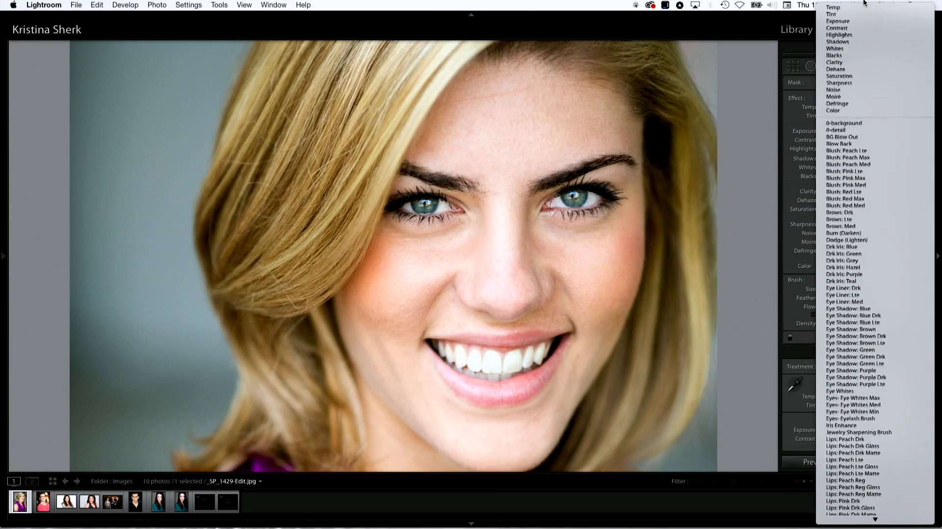
left_click(851, 240)
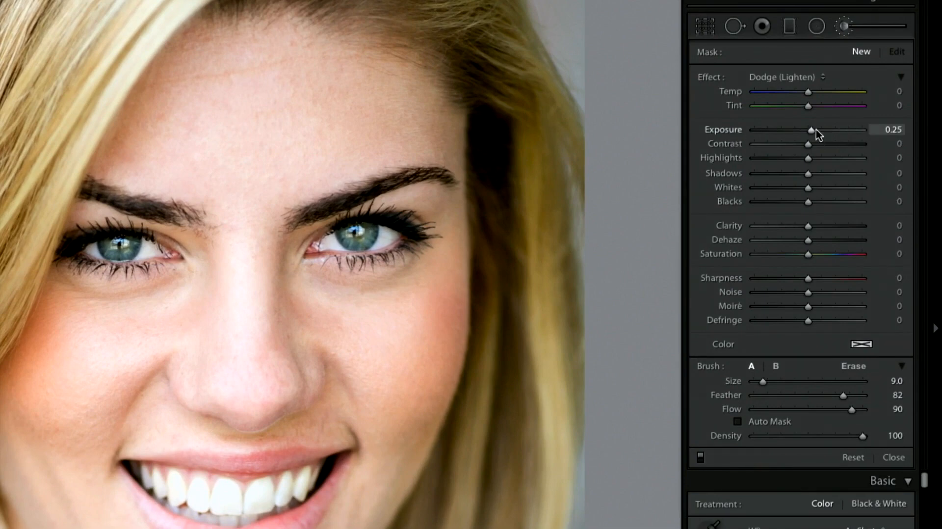
key("Up")
key("Up")
key("Up")
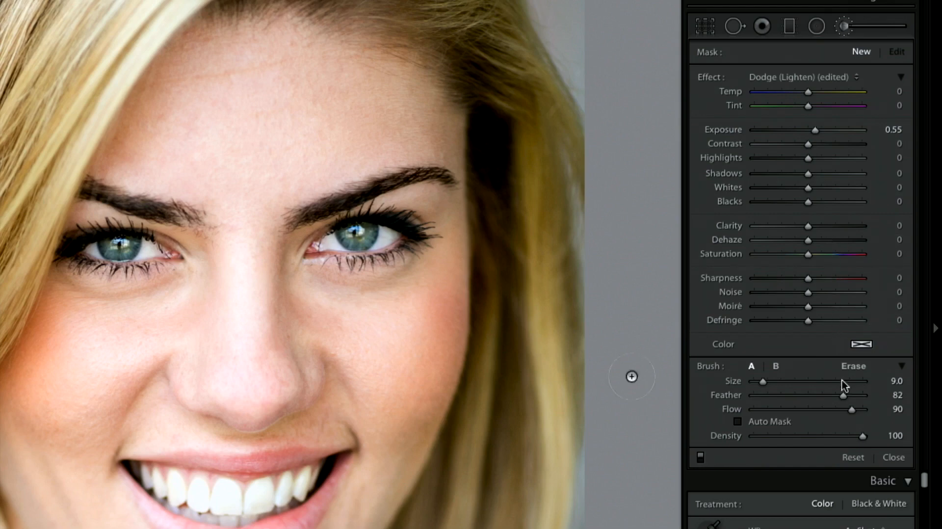
left_click(779, 410)
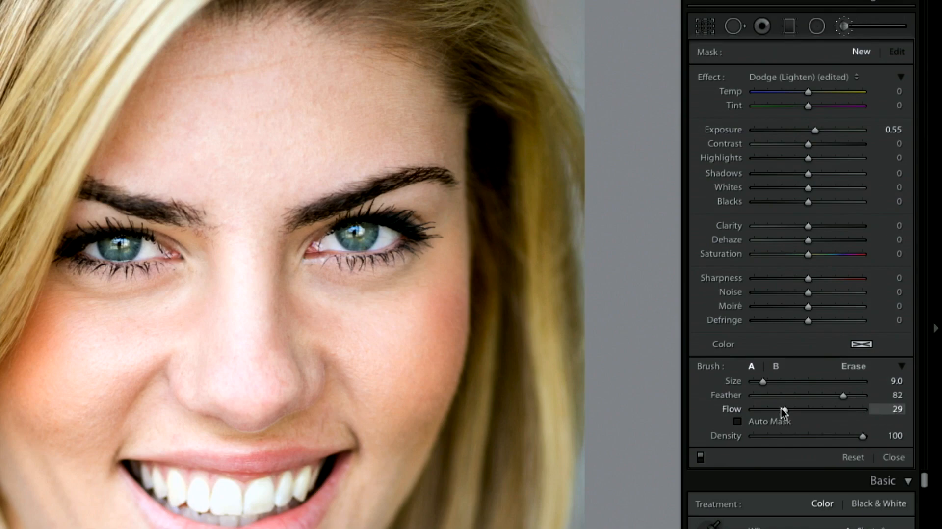
left_click_drag(782, 408, 780, 408)
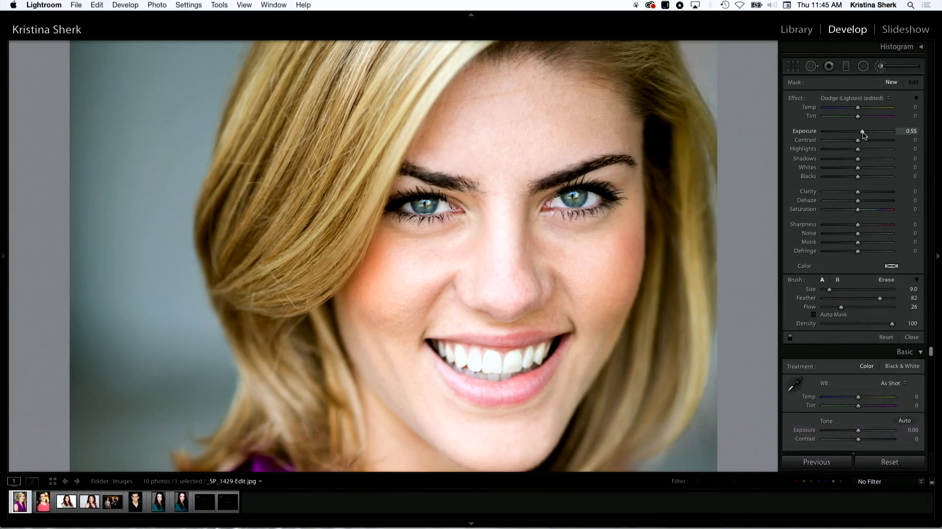
Enlarge the brush to size 16 and dodge the centre of the forehead above the brows.
key("bracketleft")
key("bracketleft")
key("bracketleft")
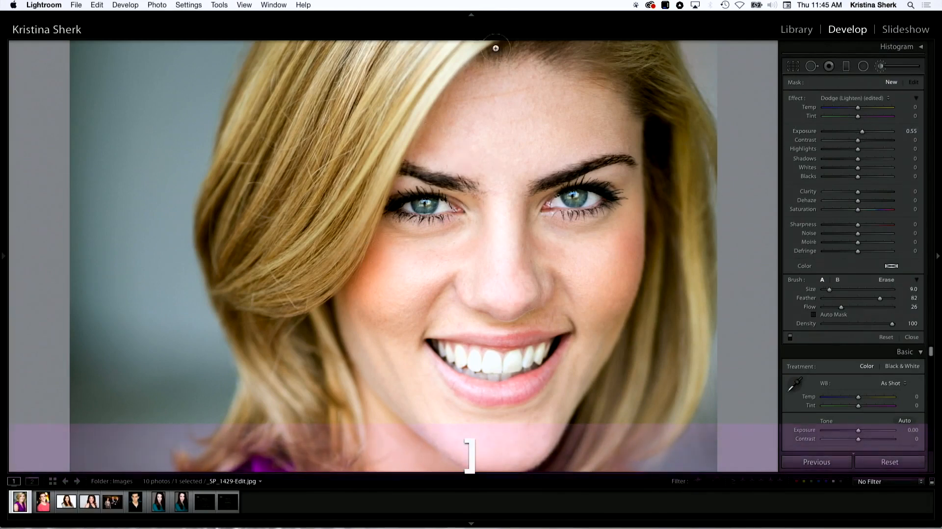
key("bracketright")
key("bracketright")
key("bracketright")
key("bracketright")
key("bracketright")
key("bracketright")
key("bracketright")
key("bracketright")
key("bracketright")
key("bracketright")
left_click_drag(492, 135, 505, 162)
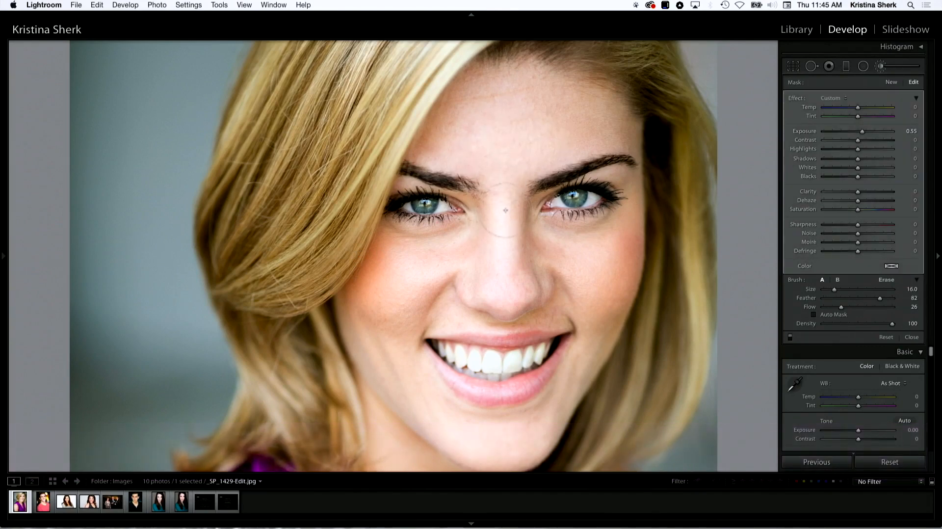
Reduce the brush to size 2 and dodge the small shadows around the nose.
key("bracketleft")
key("bracketleft")
key("bracketleft")
key("bracketleft")
key("bracketleft")
key("bracketleft")
key("bracketleft")
key("bracketleft")
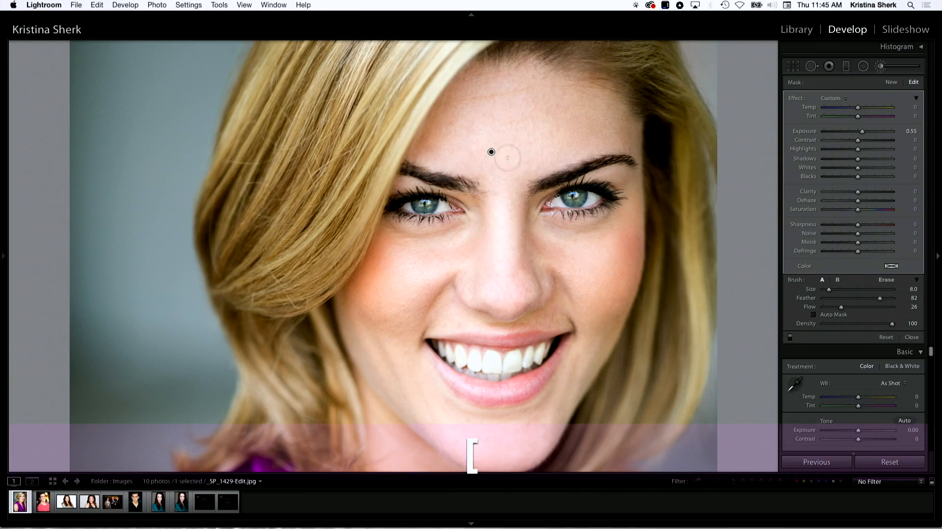
key("bracketleft")
key("bracketleft")
key("bracketleft")
key("bracketleft")
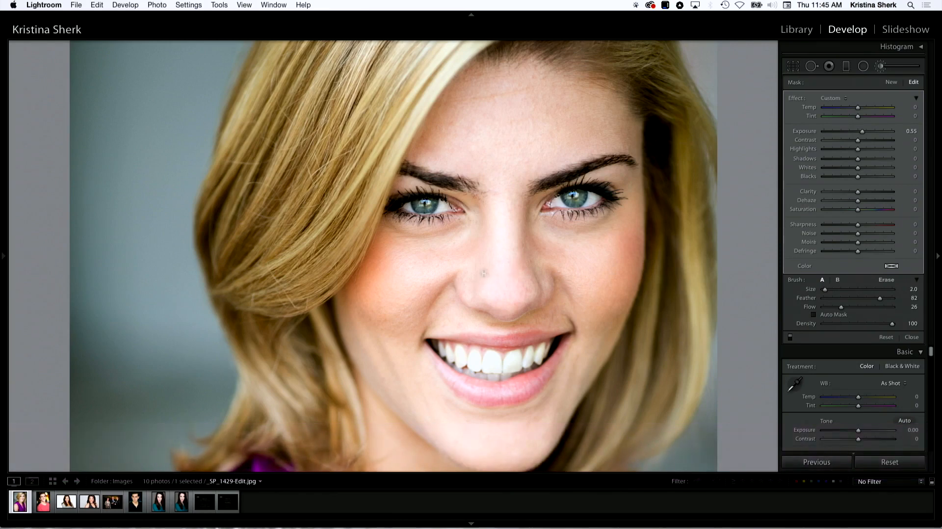
Dodge the fine shadow lines beneath both eyes with a brush between sizes 2 and 3.
left_click(491, 152)
key("bracketleft")
key("bracketright")
key("bracketright")
key("bracketleft")
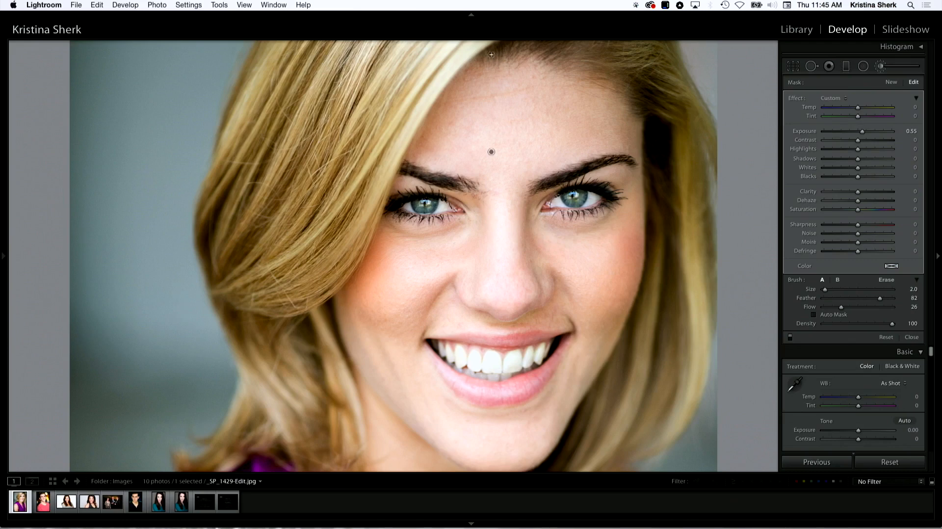
key("bracketright")
key("bracketleft")
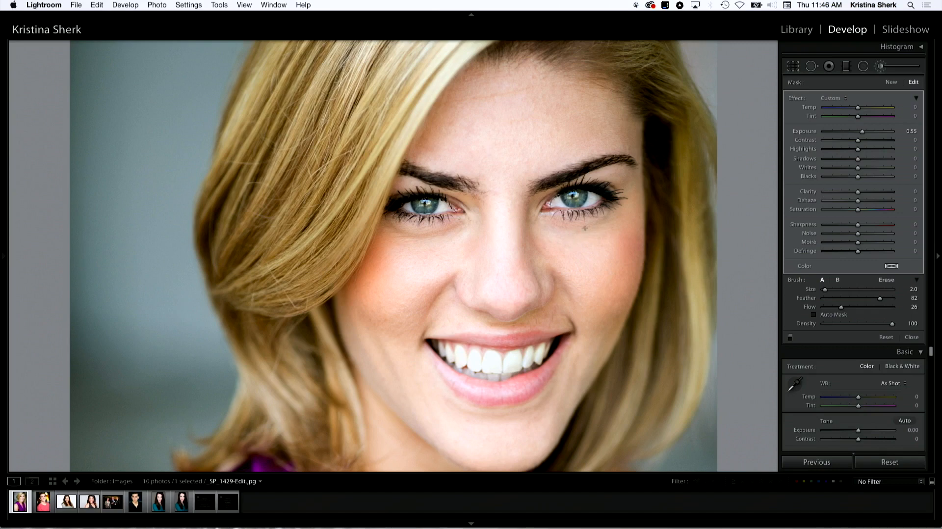
key("bracketright")
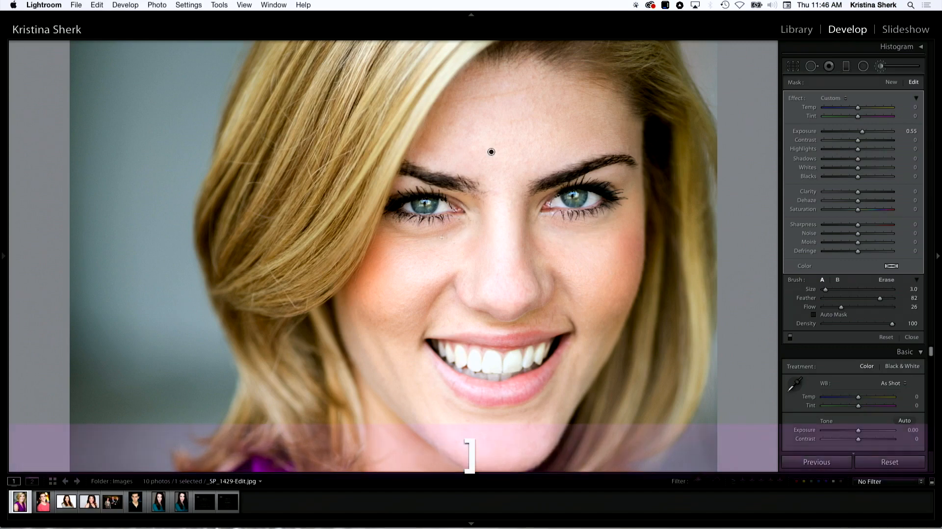
key("bracketleft")
key("bracketleft")
key("bracketleft")
key("bracketright")
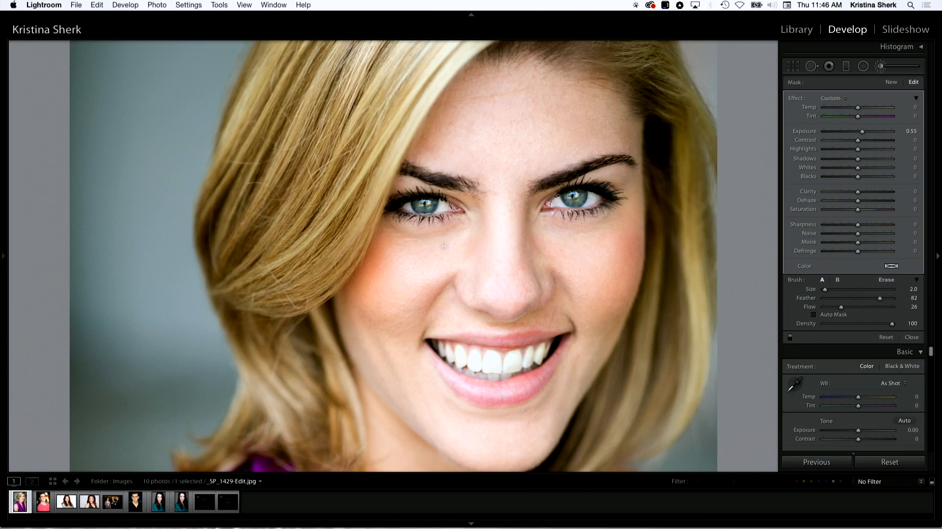
Enlarge the brush to size 12 and dodge the tops of both cheeks below the eyes.
key("bracketright")
key("bracketright")
key("bracketright")
key("bracketright")
key("bracketright")
key("bracketleft")
key("bracketleft")
mouse_move(379, 225)
left_mouse_down()
mouse_move(392, 251)
mouse_move(407, 239)
left_mouse_up()
key("bracketright")
key("bracketright")
left_click_drag(389, 242, 437, 243)
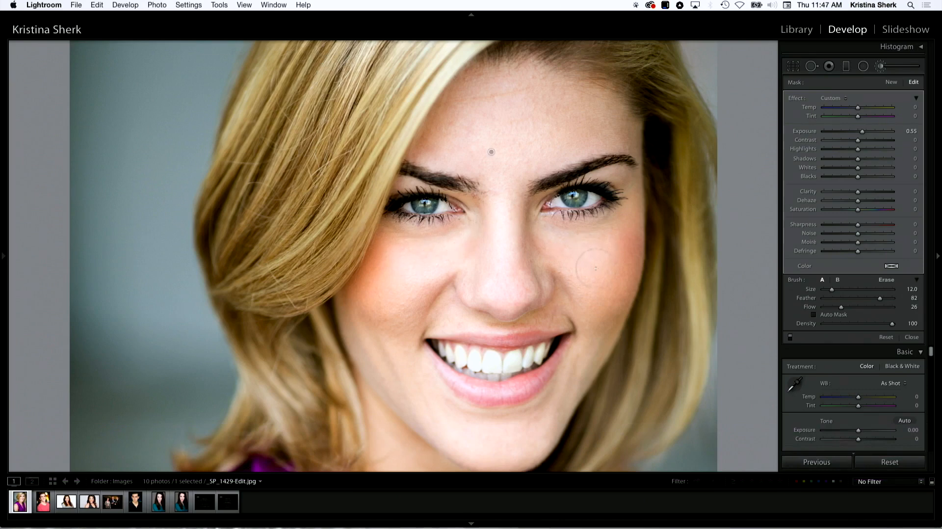
left_click_drag(597, 255, 626, 246)
left_click_drag(604, 255, 601, 255)
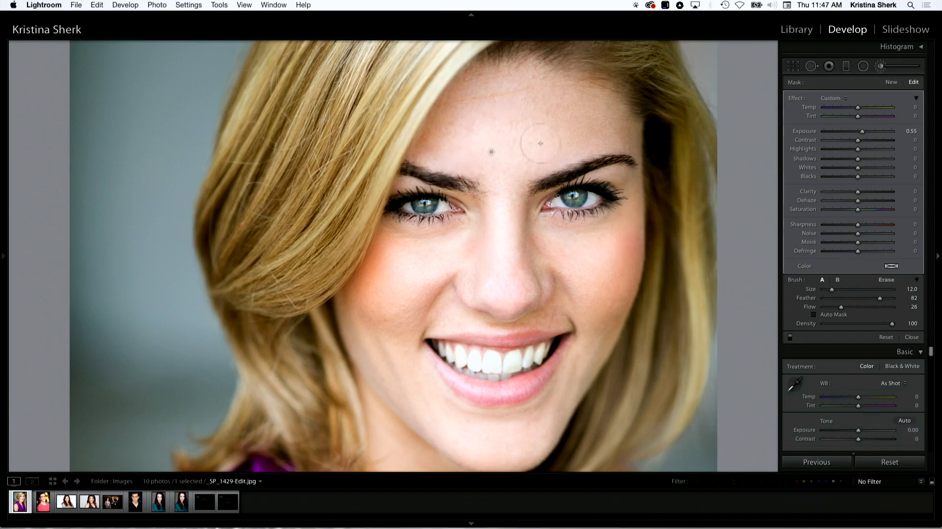
Dodge the nose bridge at size 10 and the area below the lower lip at size 1 to 2, then finish the dodge adjustment.
key("bracketleft")
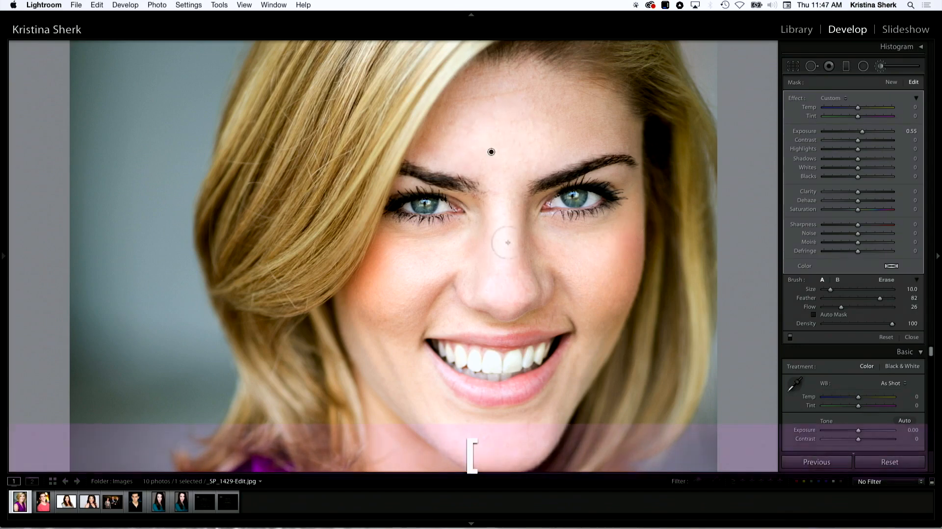
left_click_drag(476, 375, 491, 349)
key("bracketleft")
key("bracketleft")
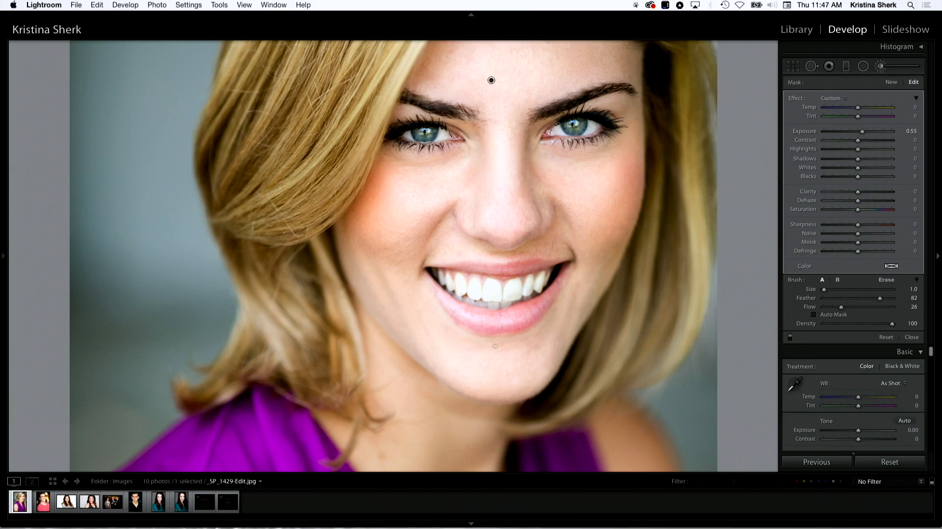
key("bracketleft")
key("bracketright")
key("bracketleft")
key("Return")
Load the Burn (Darken) preset for a new brush adjustment.
key("space")
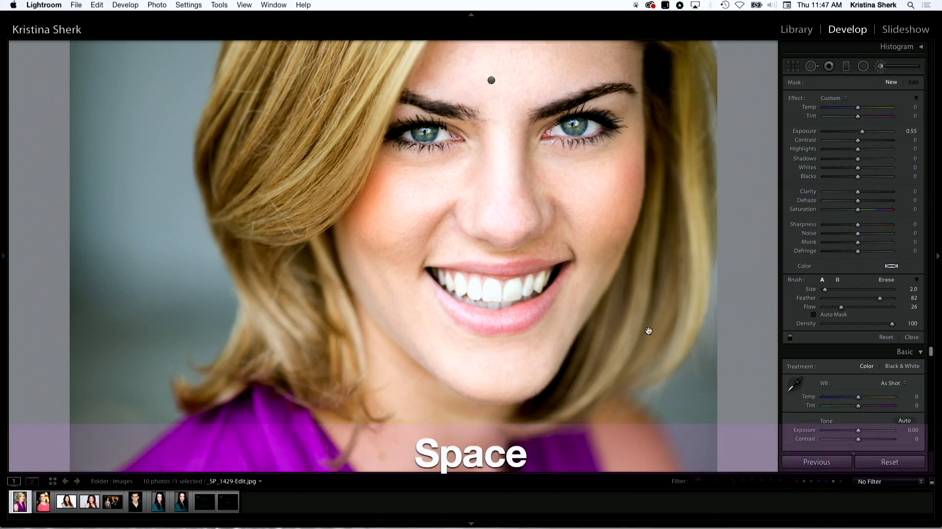
left_click_drag(648, 330, 648, 384)
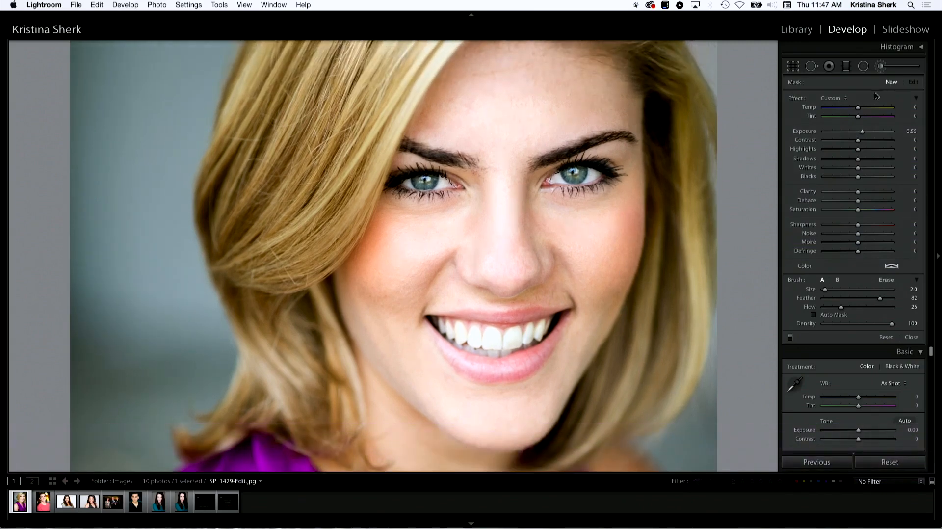
left_click(833, 98)
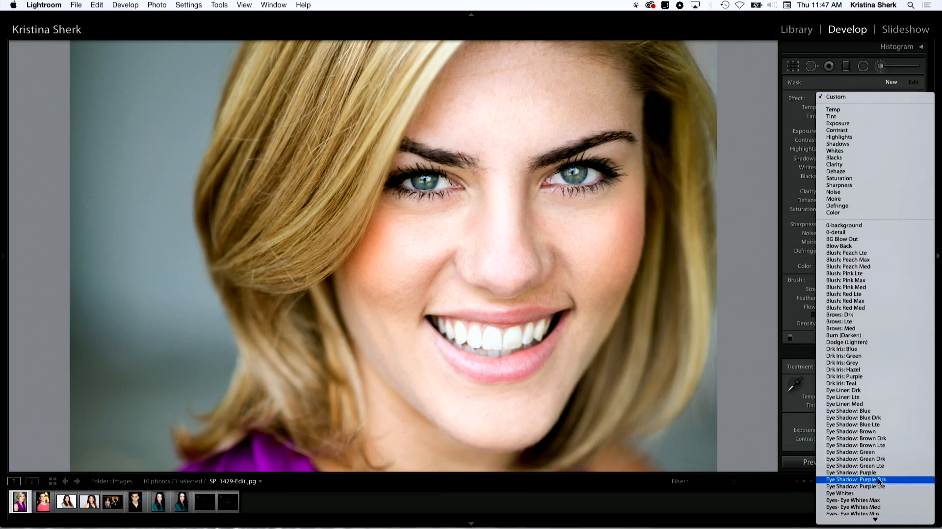
scroll(878, 478, "down", 3)
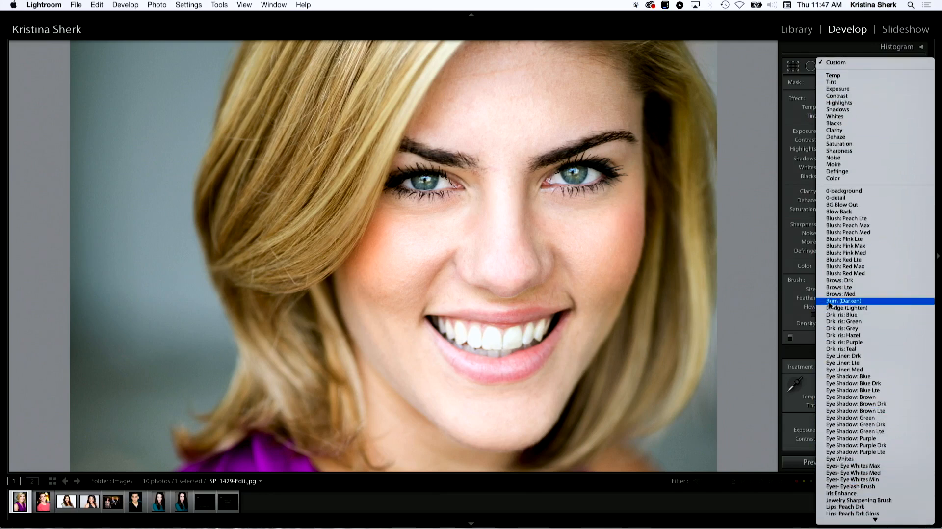
left_click(836, 301)
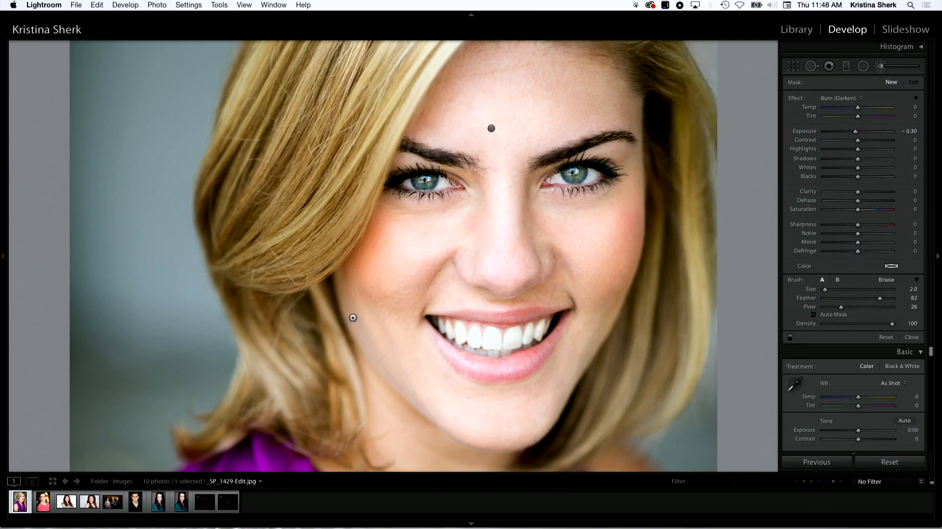
Burn from below the cheekbone along the jaw on the hair-covered side of the face with a size 9 brush.
key("bracketright")
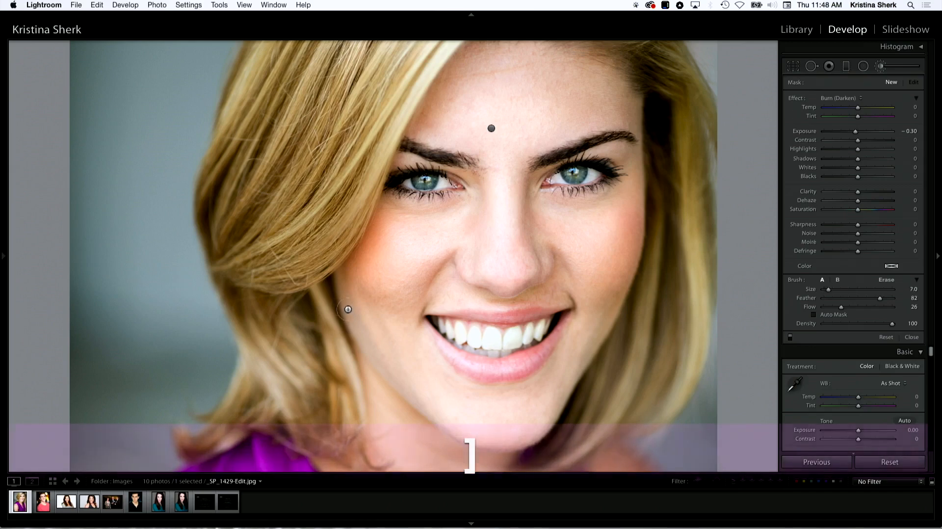
key("bracketleft")
mouse_move(399, 357)
left_mouse_down()
mouse_move(437, 399)
mouse_move(388, 338)
left_mouse_up()
key("bracketleft")
key("bracketleft")
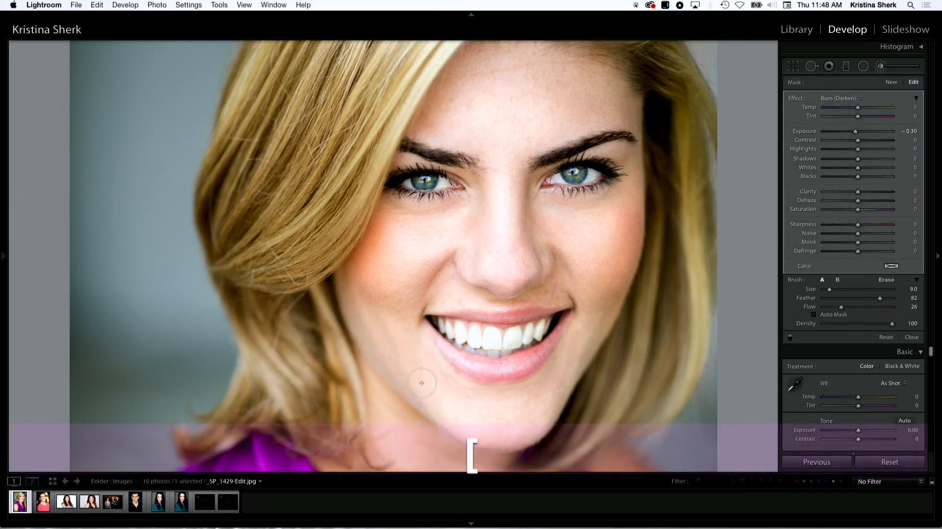
key("bracketleft")
key("bracketleft")
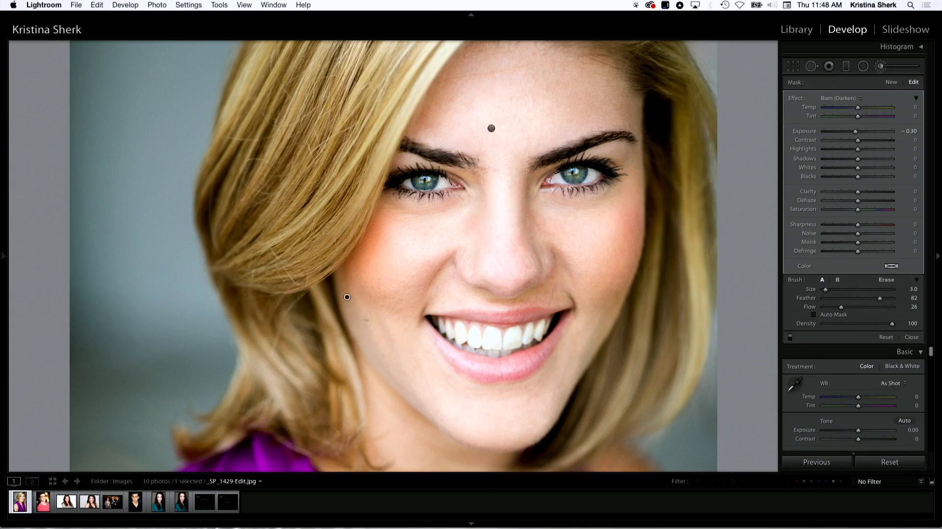
Burn the contours of the lower cheek and chin, varying the brush between sizes 3 and 8.
key("bracketright")
key("bracketright")
key("bracketright")
key("bracketleft")
key("bracketleft")
key("bracketleft")
key("bracketright")
key("bracketright")
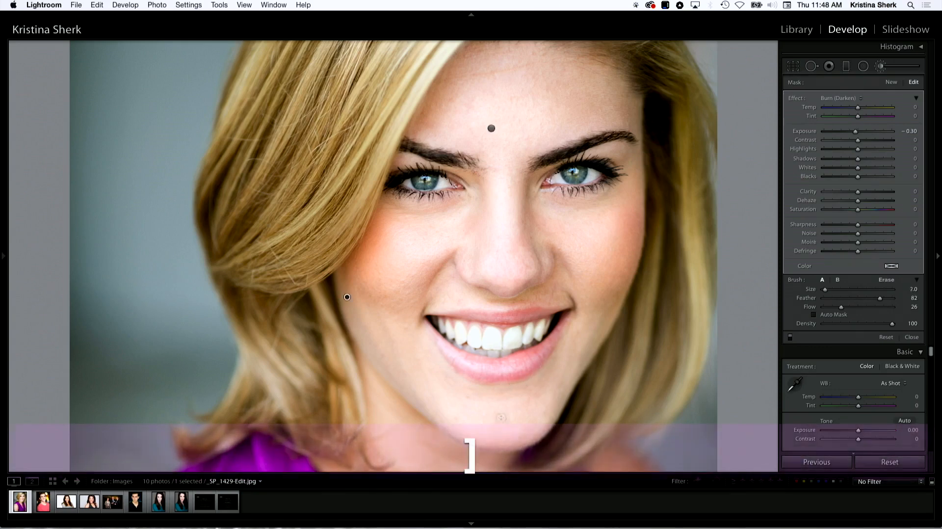
key("bracketright")
key("bracketright")
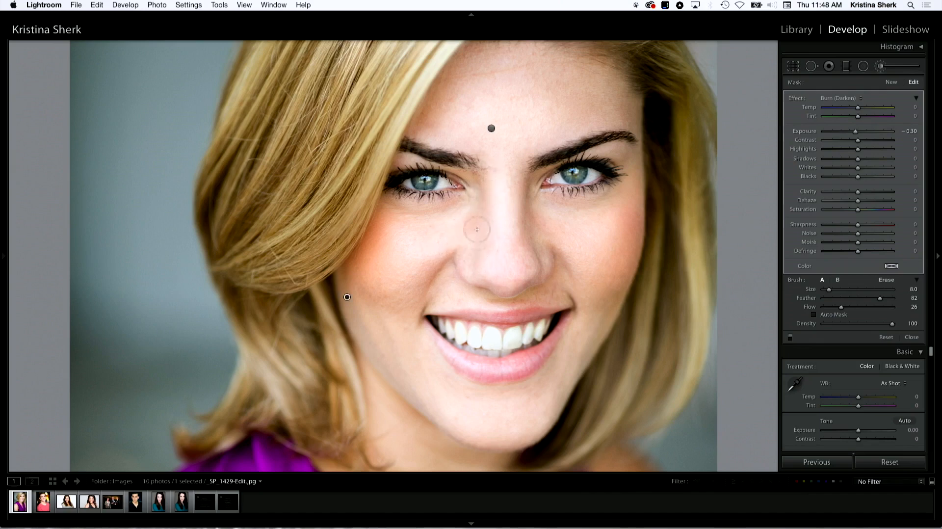
Burn the sides of the nose with the brush reduced to about size 4.
key("bracketleft")
key("bracketleft")
key("bracketleft")
key("bracketright")
key("bracketleft")
key("bracketright")
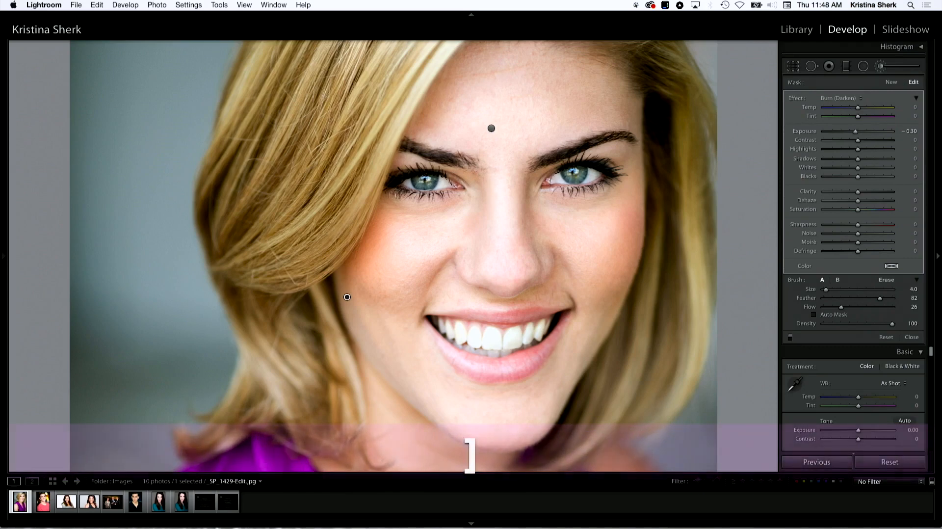
Enlarge the brush to size 14 and burn along the underside of the chin.
key("space")
mouse_move(523, 258)
left_mouse_down()
mouse_move(524, 276)
mouse_move(524, 190)
left_mouse_up()
key("bracketright")
key("bracketright")
key("bracketright")
key("bracketright")
key("bracketright")
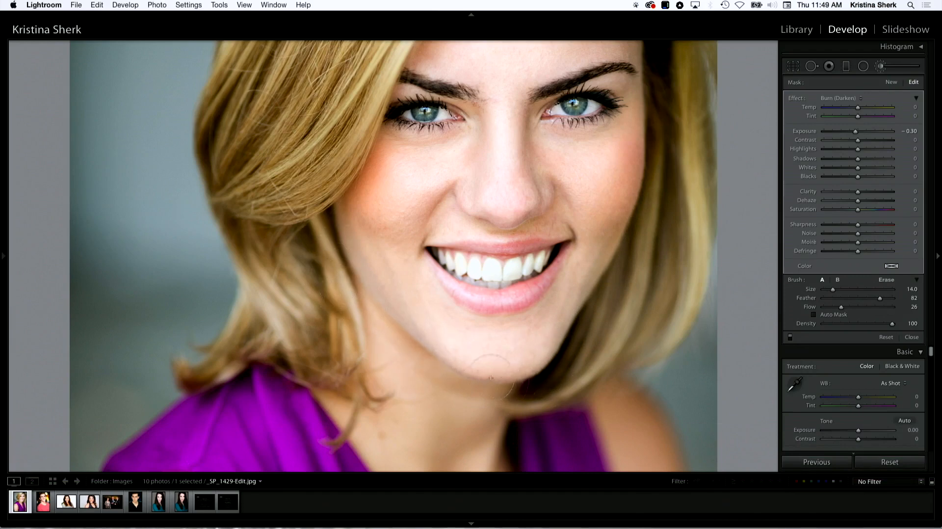
key("bracketleft")
Tint the burn adjustment with a skin tone of hue 24 and saturation 20%, and finish the adjustment.
key("space")
left_click_drag(587, 315, 588, 386)
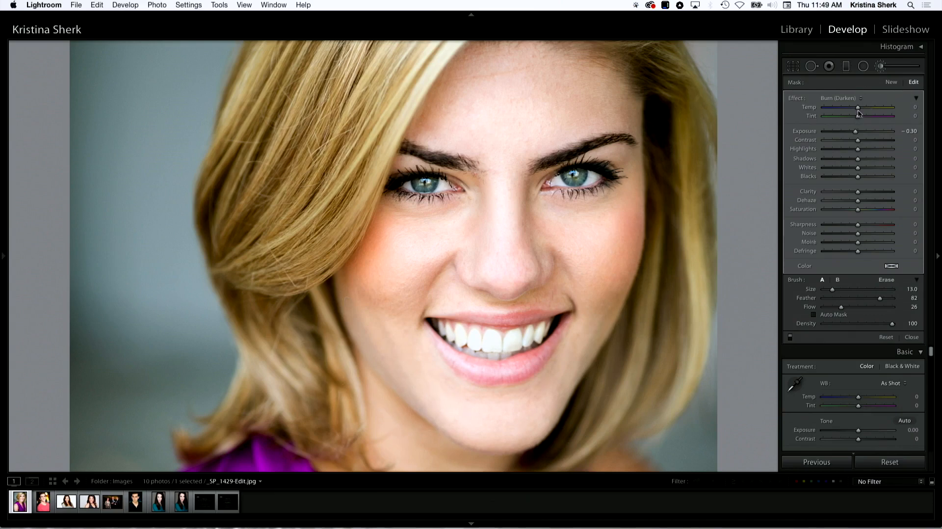
left_click(890, 266)
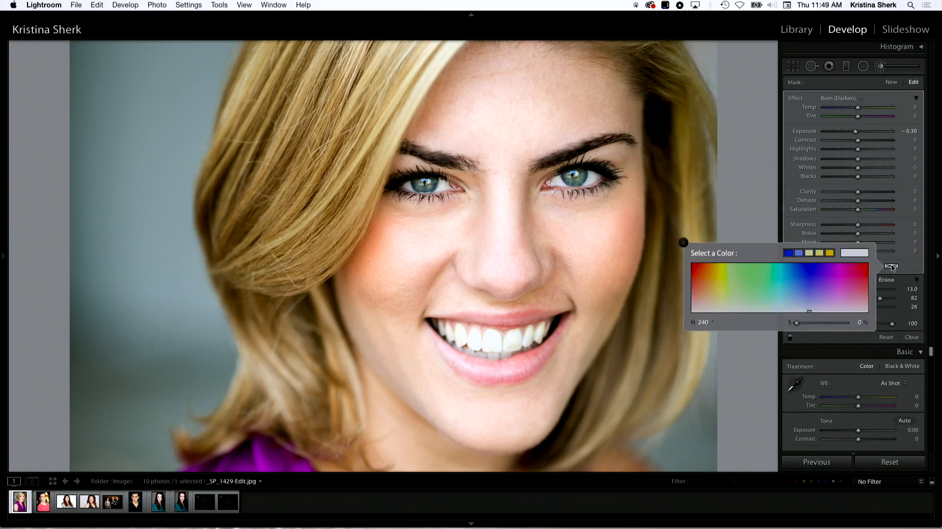
left_click(705, 307)
left_click_drag(801, 323, 736, 332)
left_click(803, 323)
left_click(805, 322)
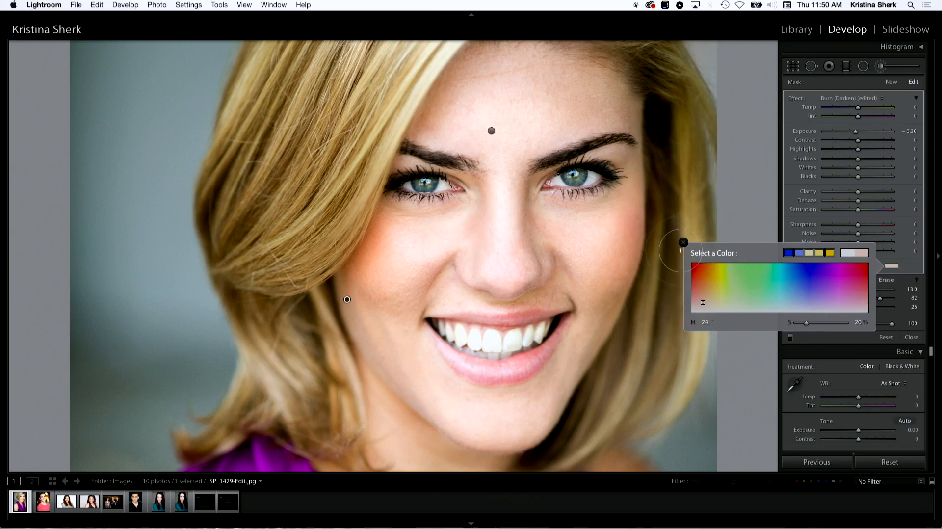
left_click(683, 243)
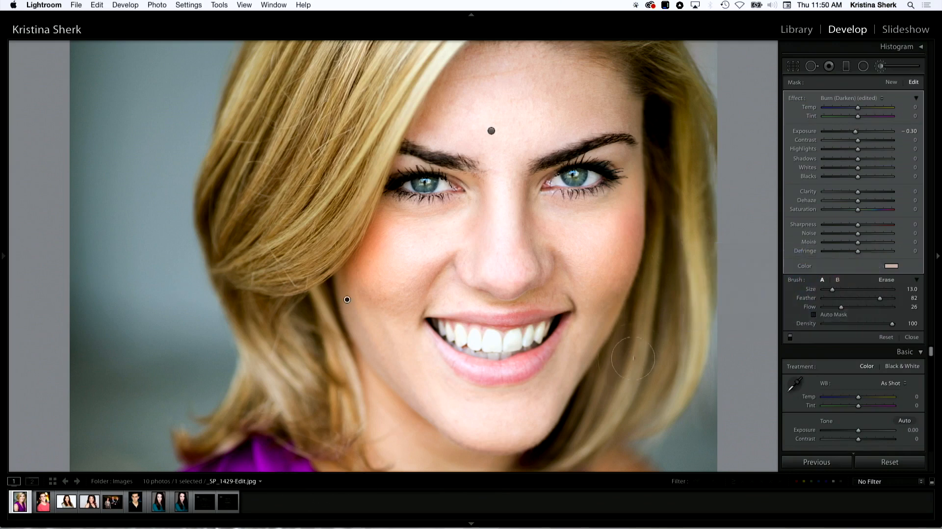
key("Return")
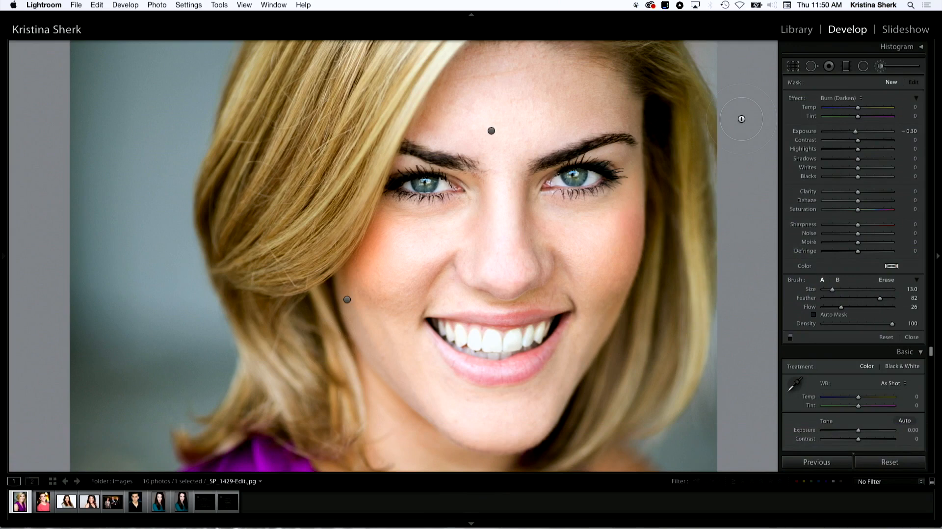
Compare the face close up with the brush adjustments switched off and on.
key("Return")
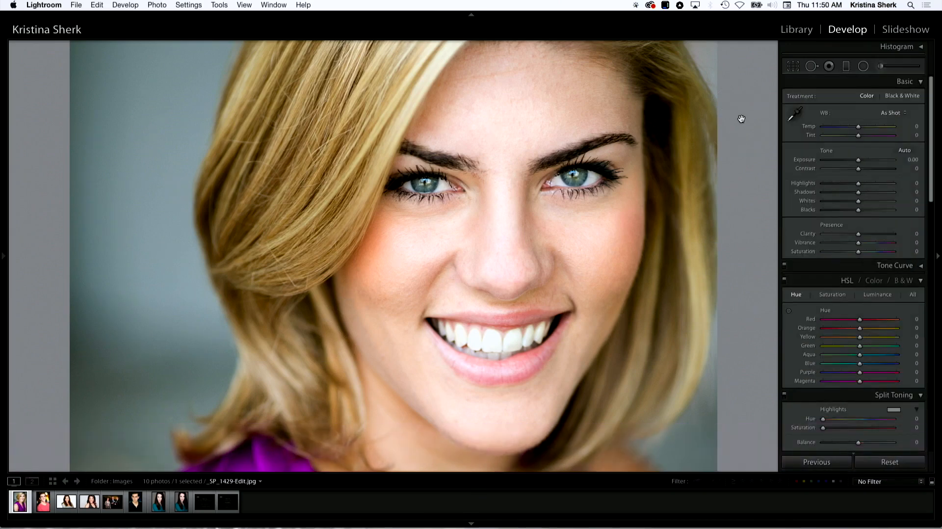
left_click(880, 67)
key("super+equal")
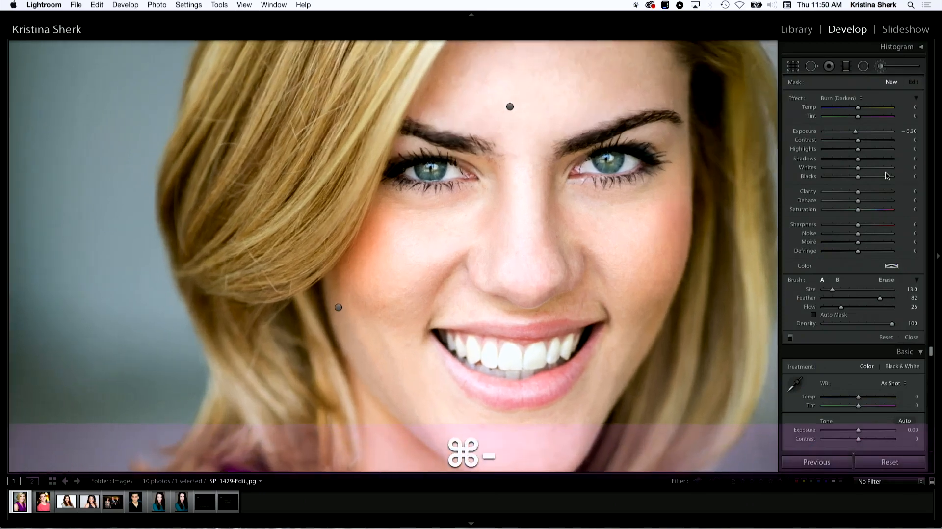
left_click(790, 337)
left_click(790, 337)
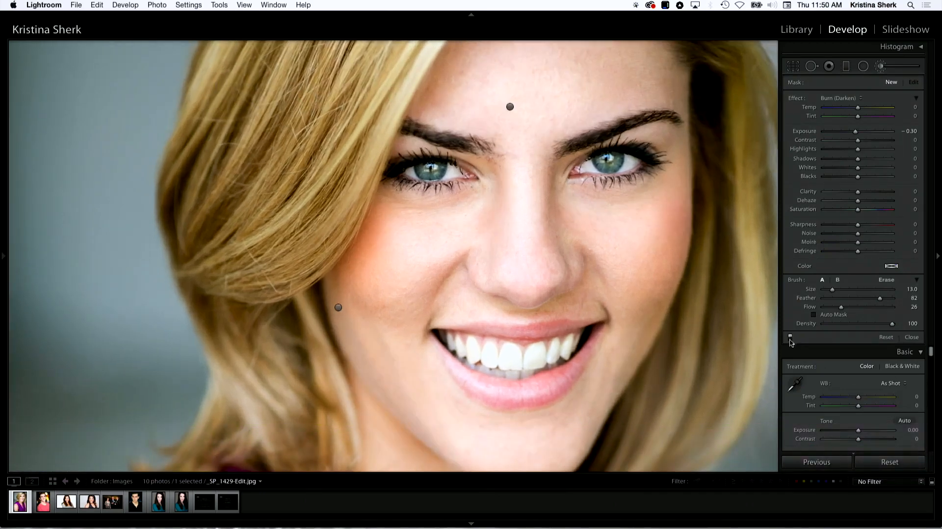
left_click(791, 338)
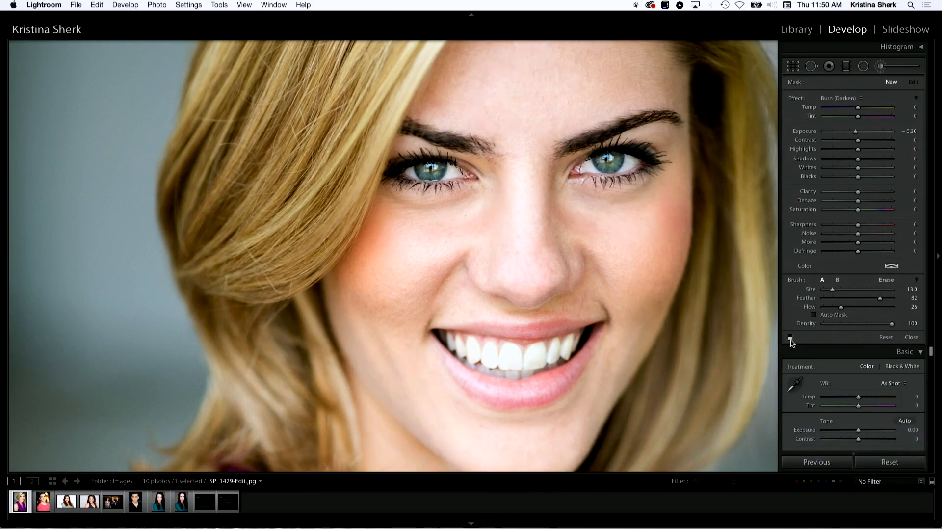
left_click(790, 337)
left_click(791, 338)
left_click(791, 337)
key("super+minus")
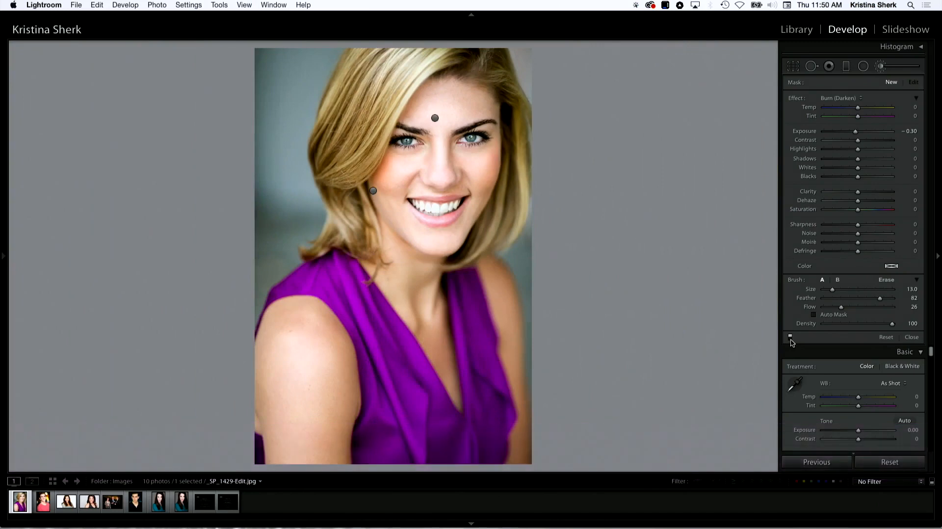
Hide the edit pins and compare the whole portrait with and without the brush adjustments.
key("h")
left_click(790, 337)
left_click(791, 337)
left_click(790, 339)
left_click(789, 340)
left_click(790, 340)
left_click(789, 339)
left_click(790, 339)
left_click(790, 340)
left_click(789, 340)
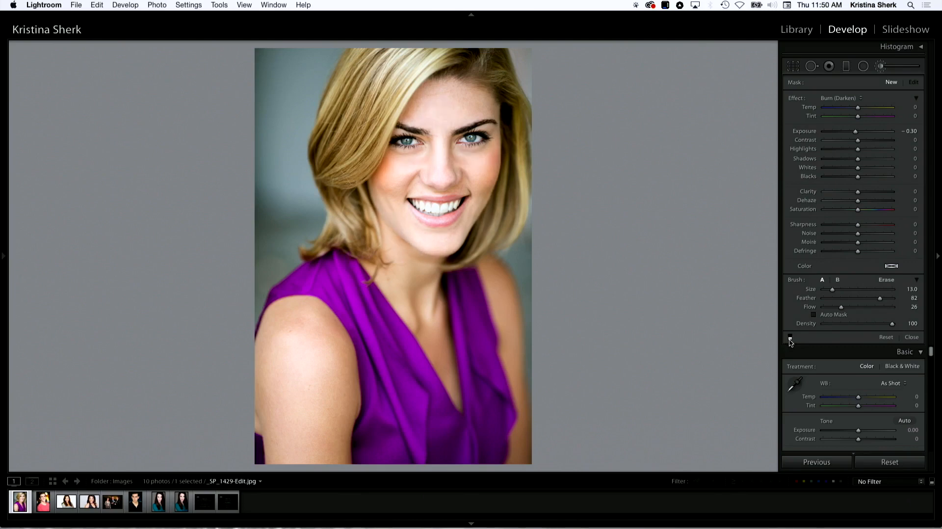